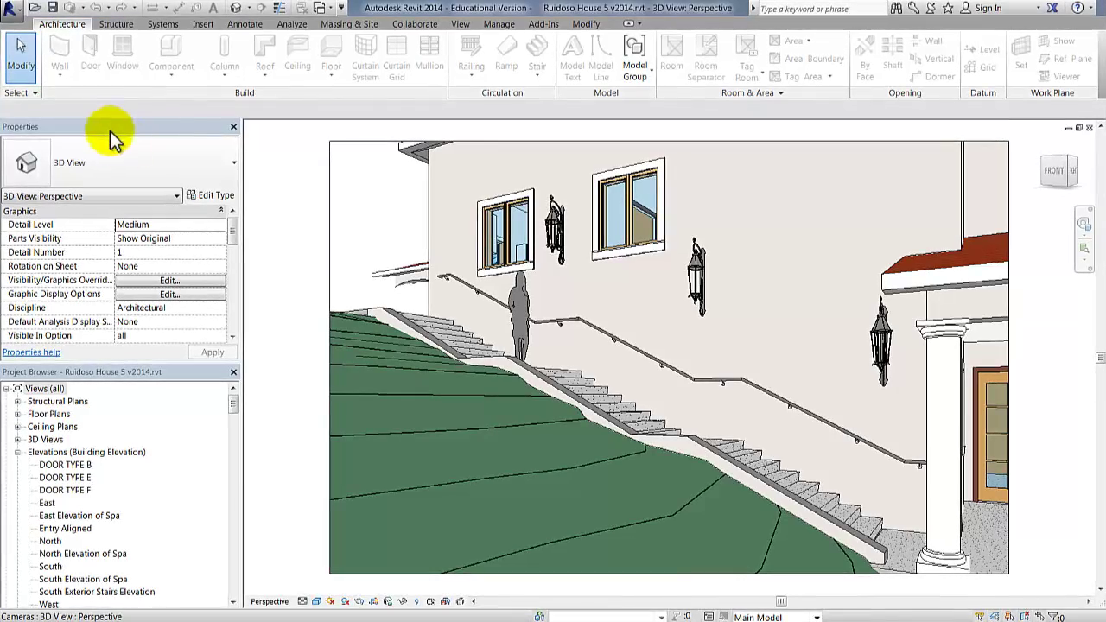
Undock the Properties palette and the Project Browser so both float over the perspective view
mouse_move(412, 246)
left_mouse_down()
mouse_move(452, 239)
mouse_move(466, 255)
mouse_move(419, 262)
mouse_move(428, 241)
left_mouse_up()
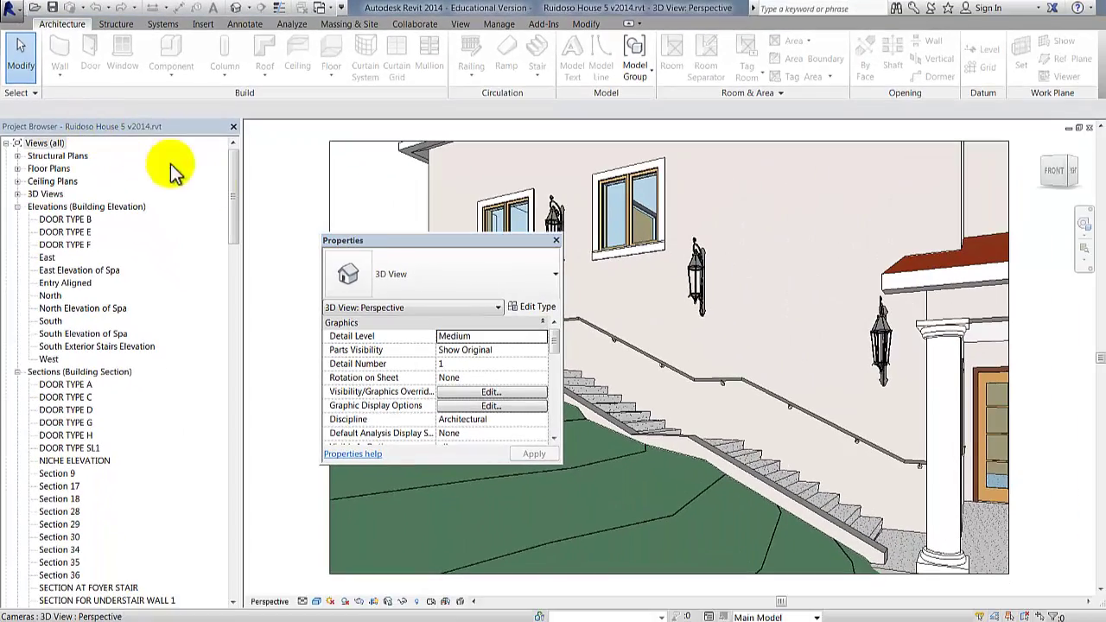
left_click_drag(213, 196, 974, 356)
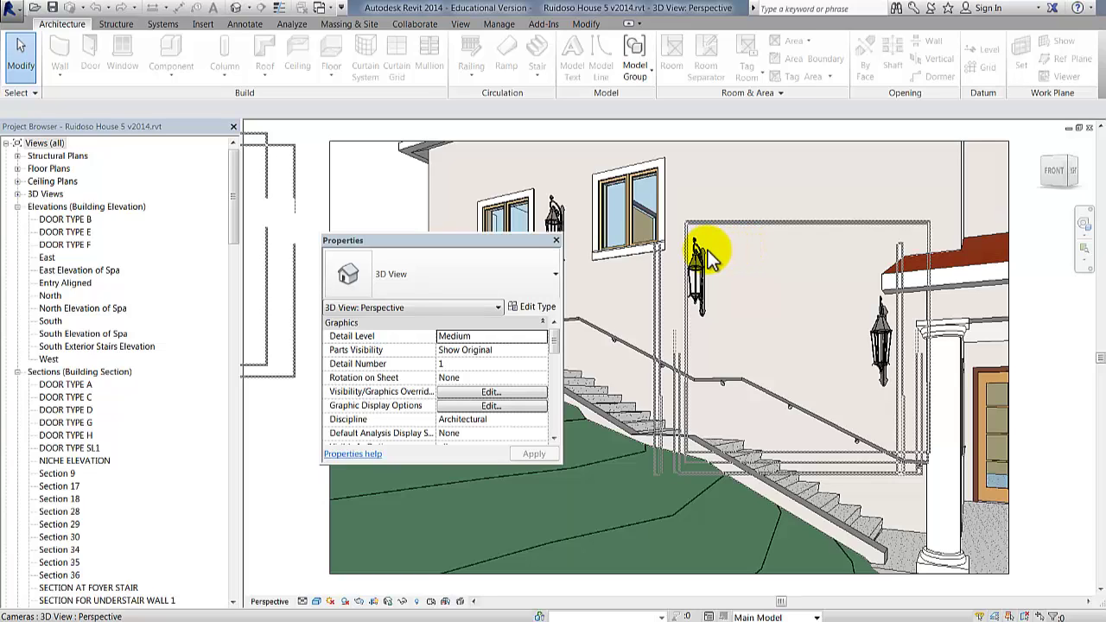
mouse_move(709, 259)
left_mouse_down()
mouse_move(698, 247)
mouse_move(707, 249)
left_mouse_up()
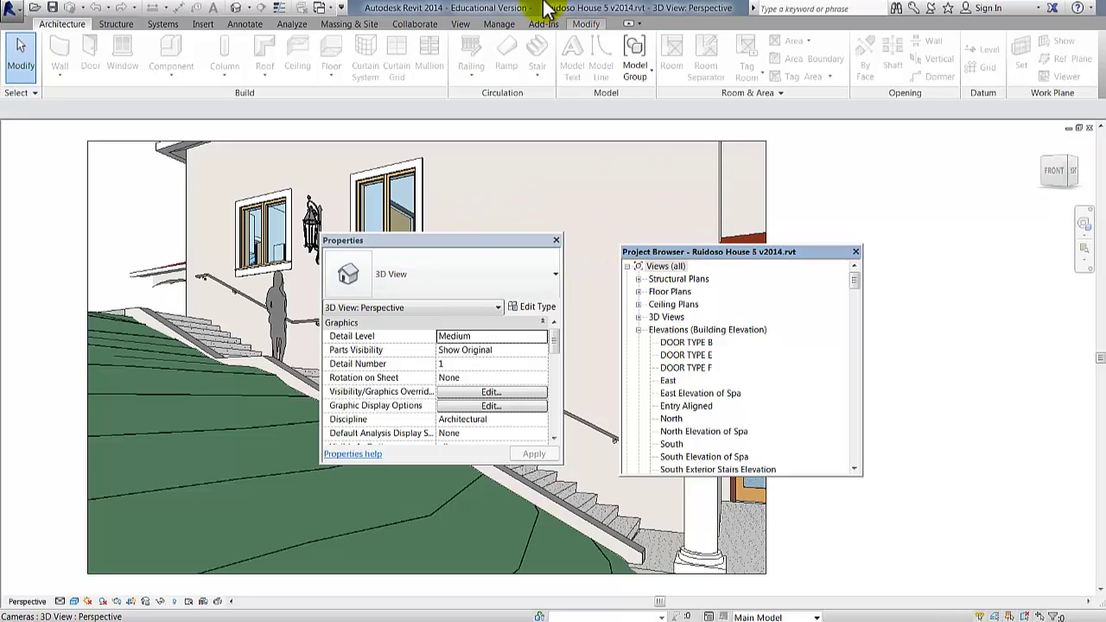
Hide the Project Browser through the user interface display settings, and restore it
left_click(460, 25)
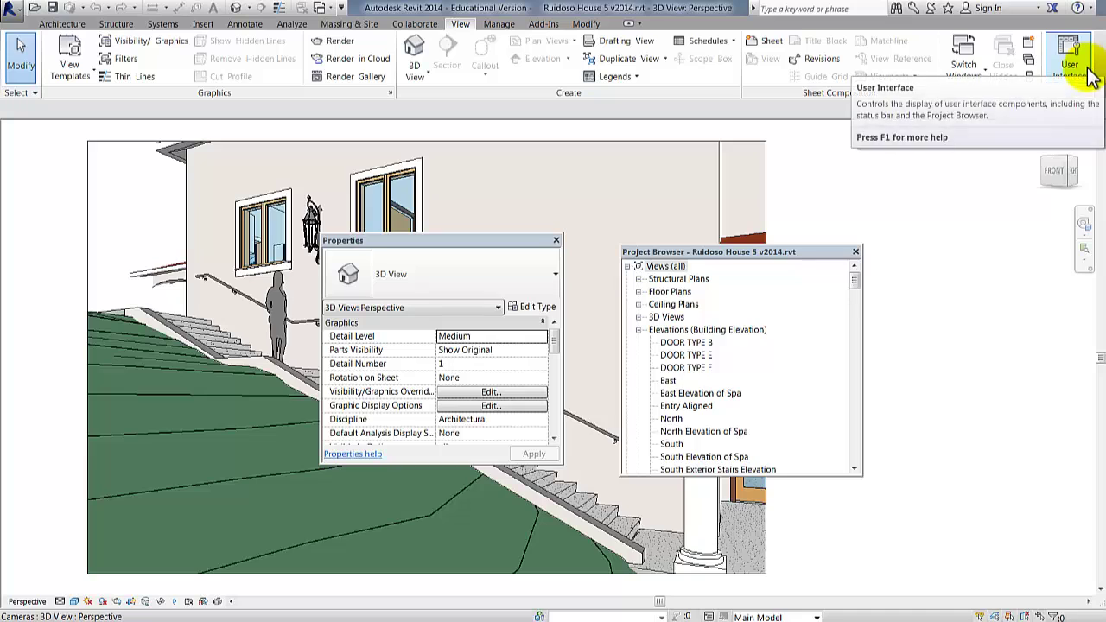
left_click(1074, 54)
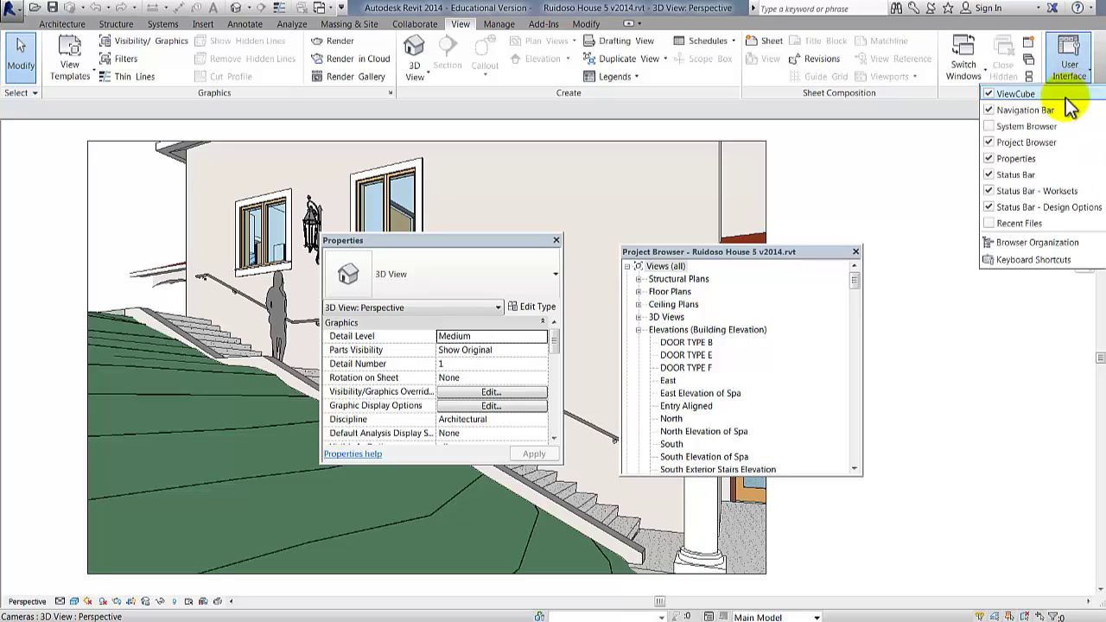
left_click(991, 145)
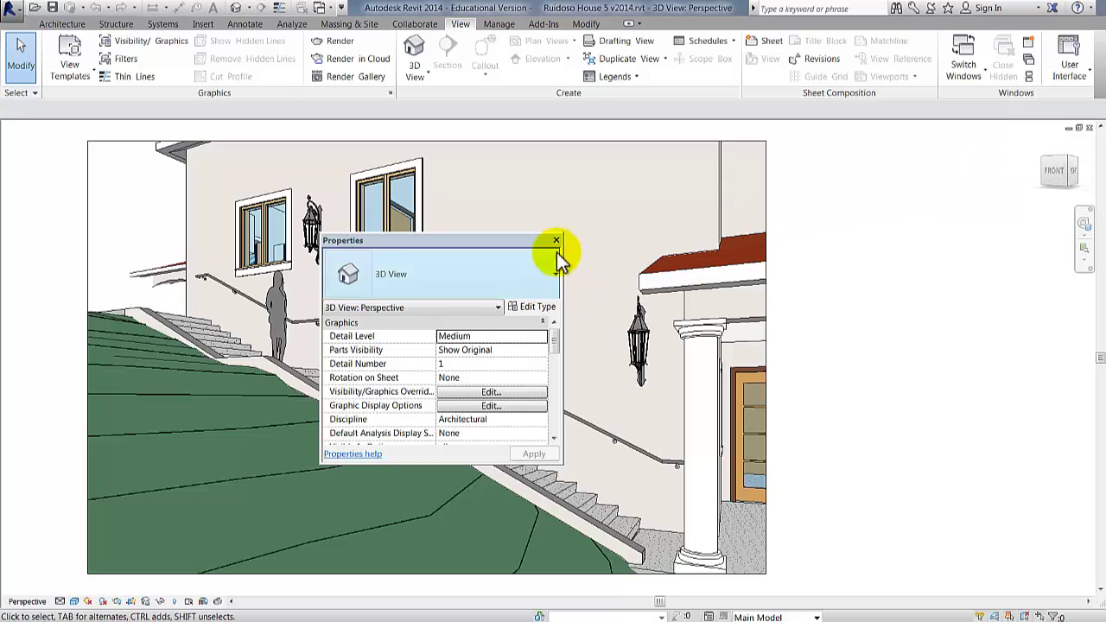
left_click(1068, 69)
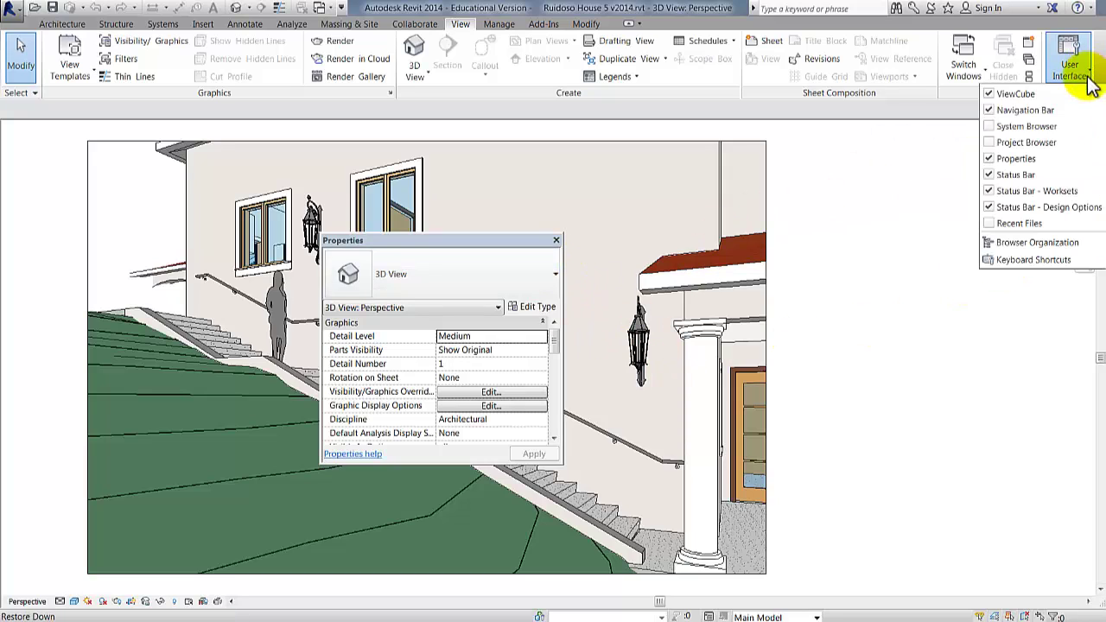
left_click(993, 143)
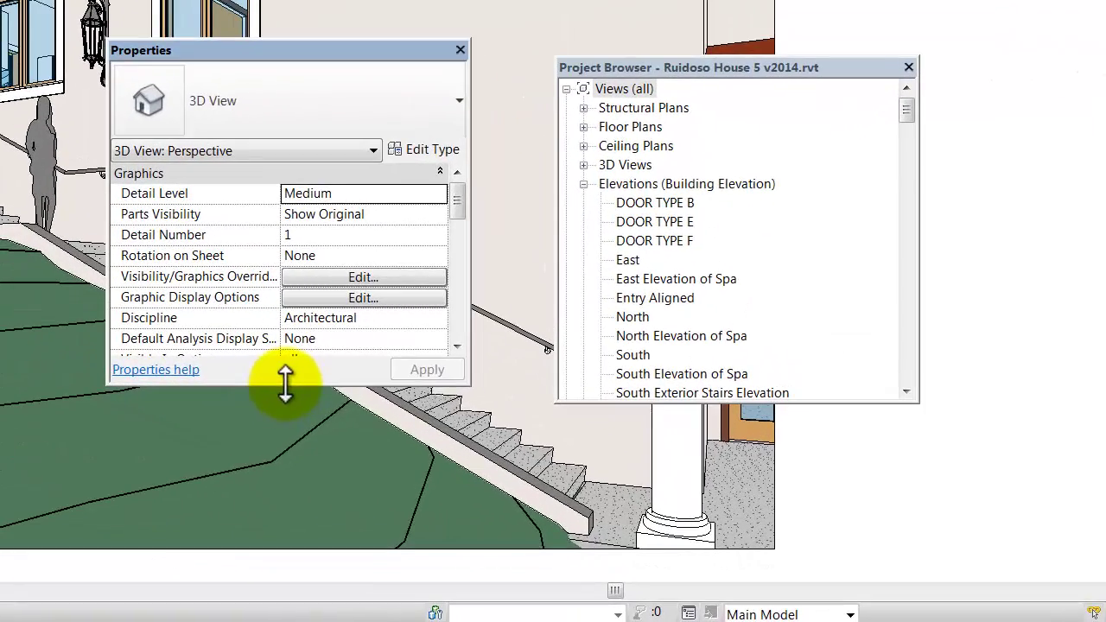
Shrink the floating Project Browser in height and width, and make the Properties palette narrower
left_click_drag(439, 463, 429, 516)
left_click_drag(267, 462, 277, 383)
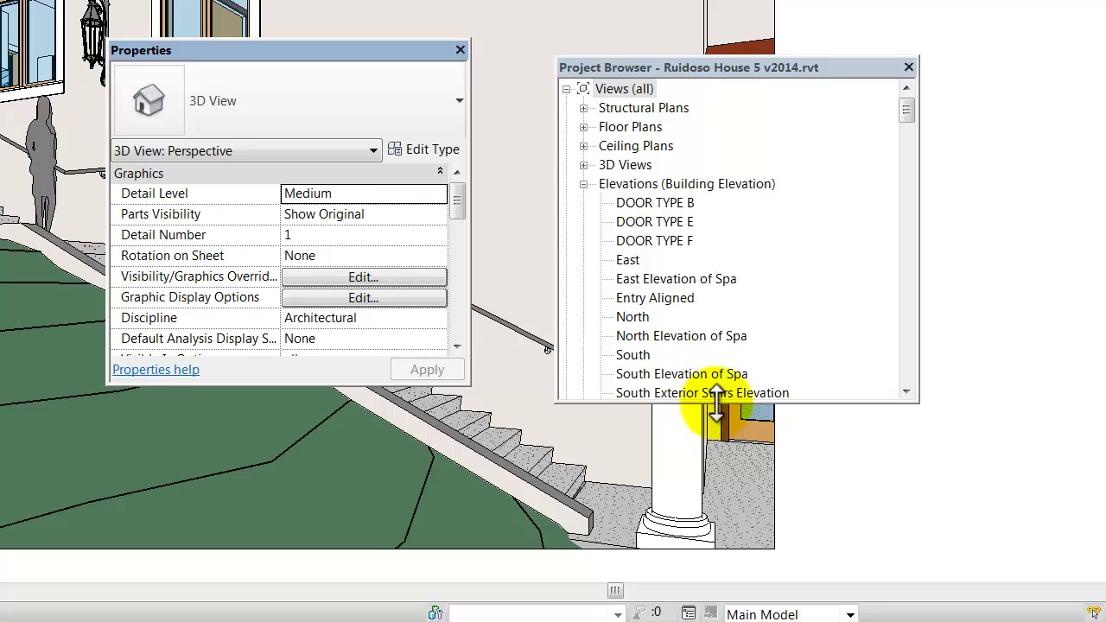
left_click_drag(716, 402, 690, 86)
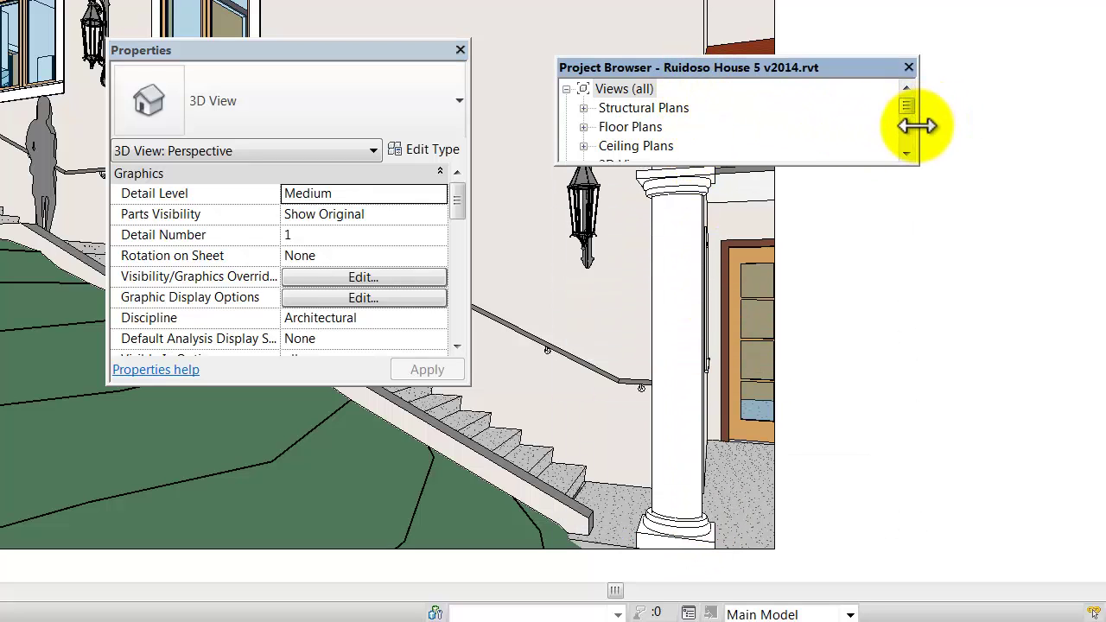
left_click_drag(913, 124, 791, 158)
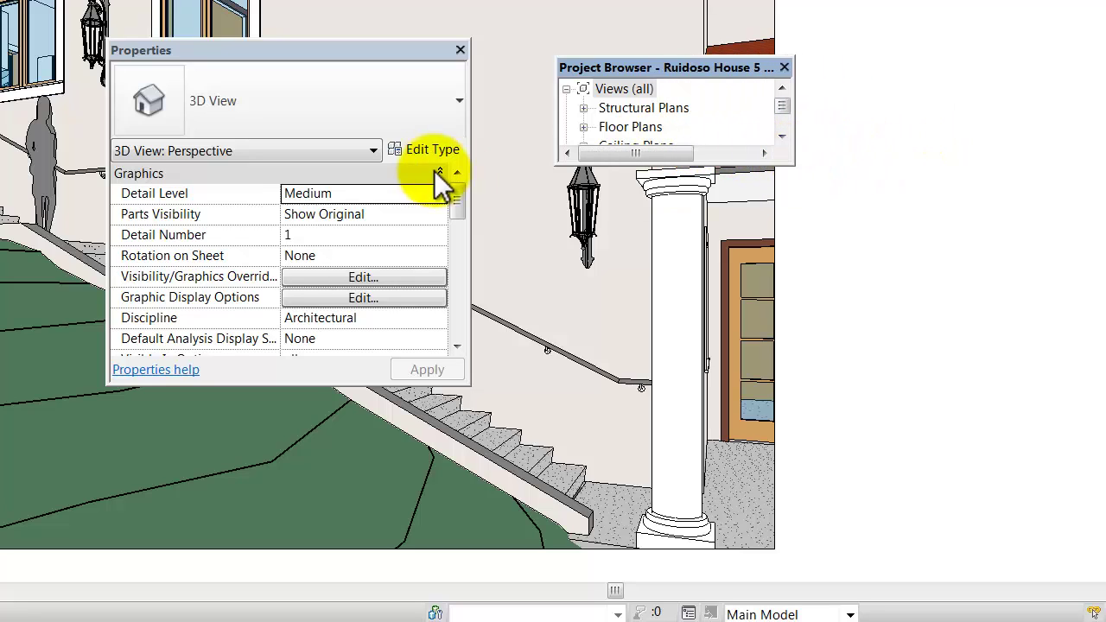
left_click_drag(474, 135, 378, 150)
left_click_drag(565, 263, 567, 265)
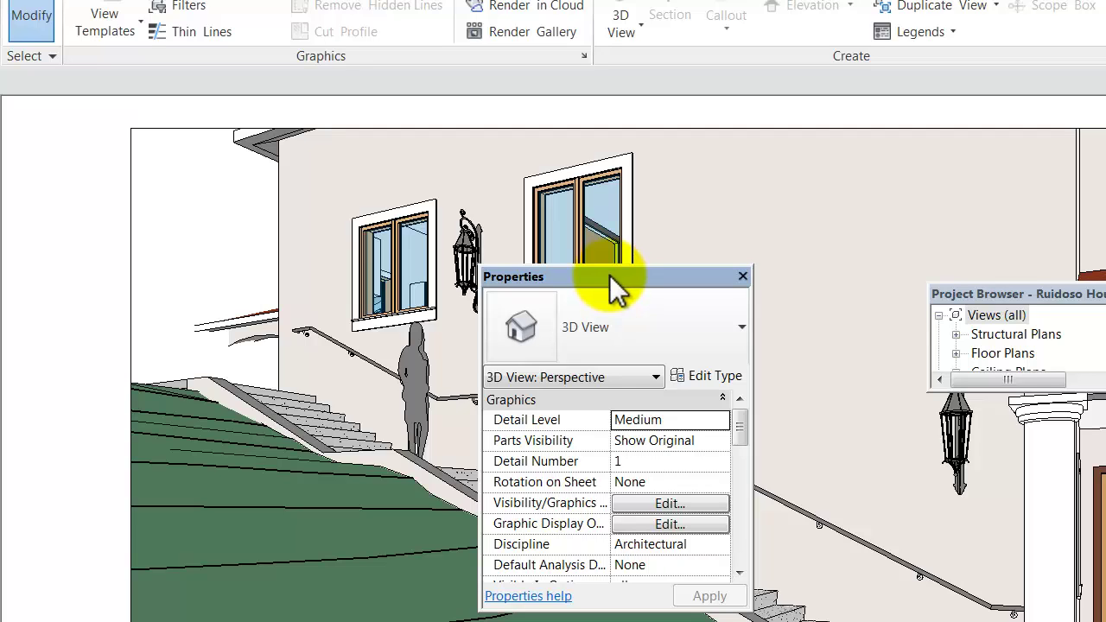
Dock the Properties palette along the left side, try it across the top, and return it to the left side
left_click_drag(609, 275, 5, 178)
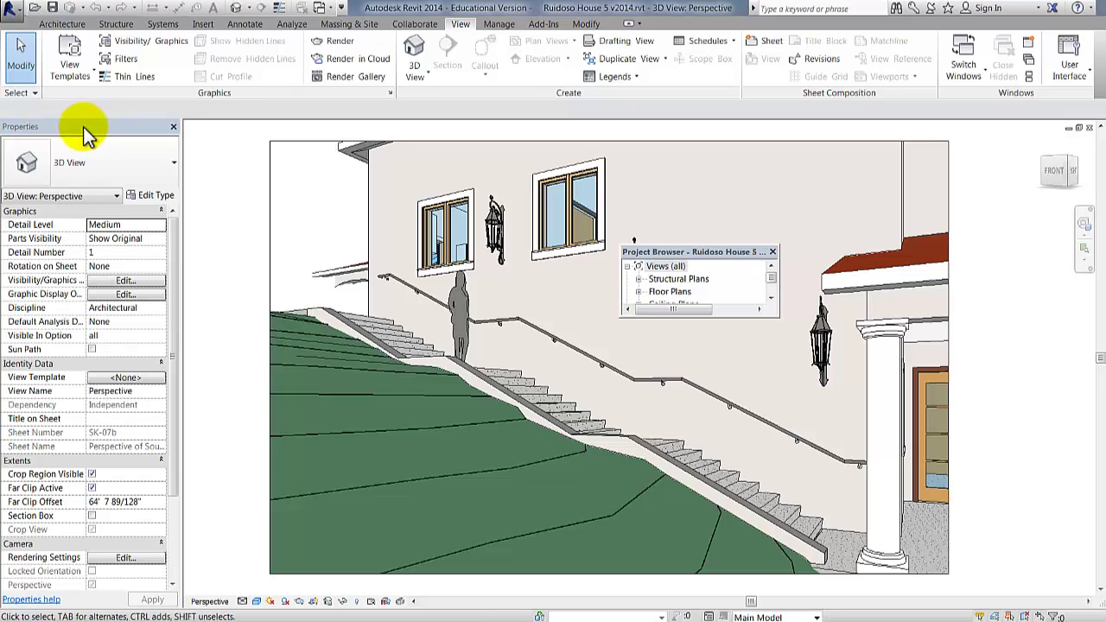
left_click_drag(83, 126, 7, 113)
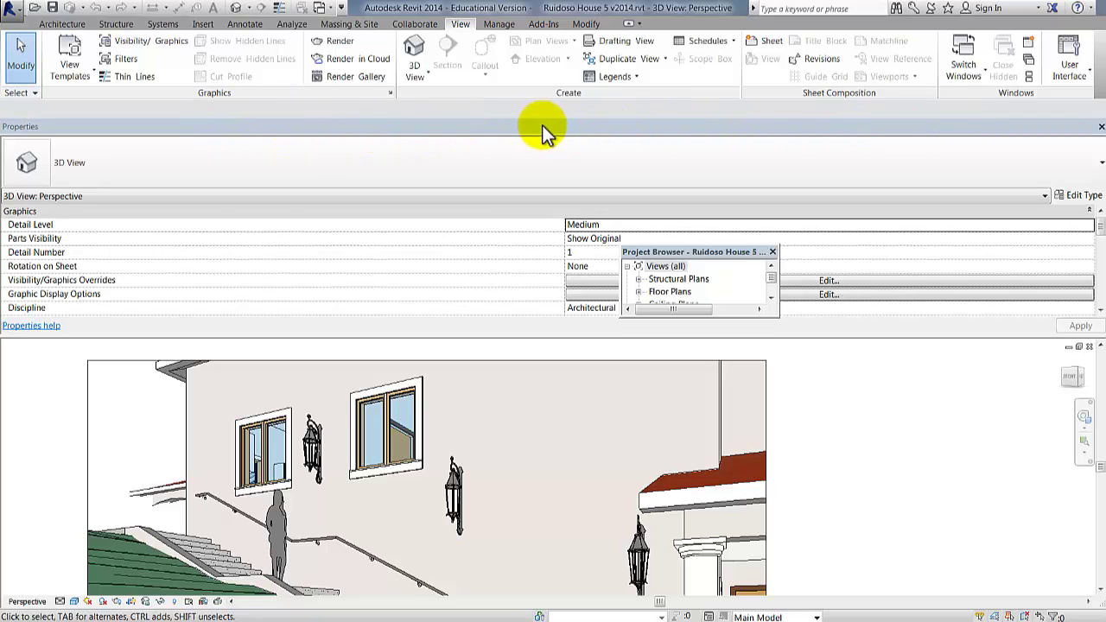
left_click_drag(468, 284, 390, 302)
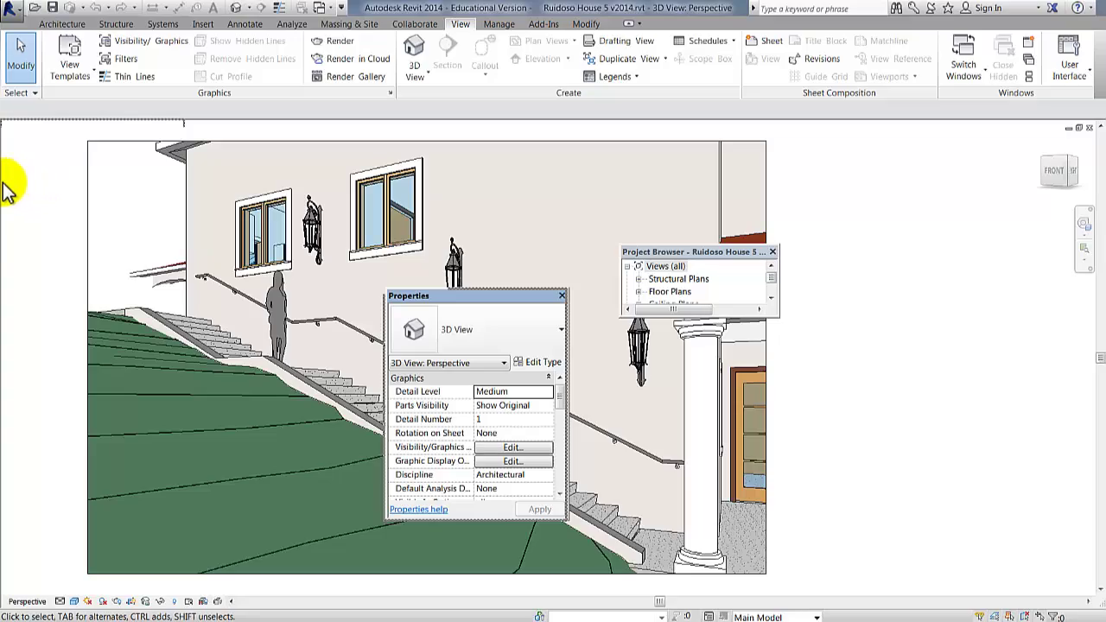
left_click_drag(5, 189, 5, 185)
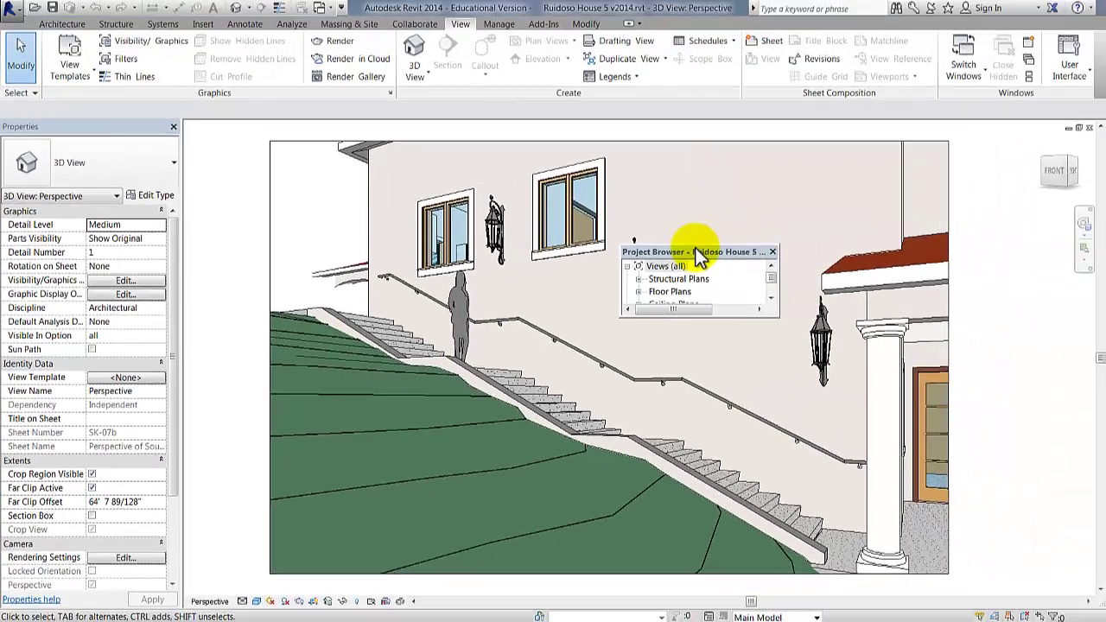
Dock the Project Browser across the bottom of the window, and undock it so it floats again
left_click_drag(658, 259, 344, 504)
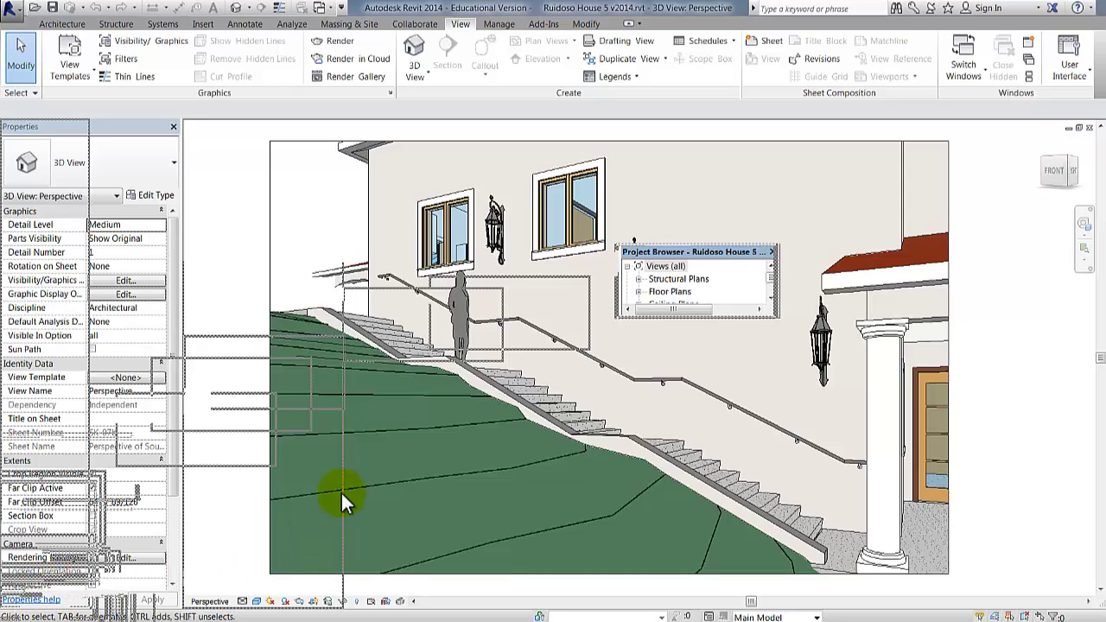
left_click_drag(350, 437, 358, 435)
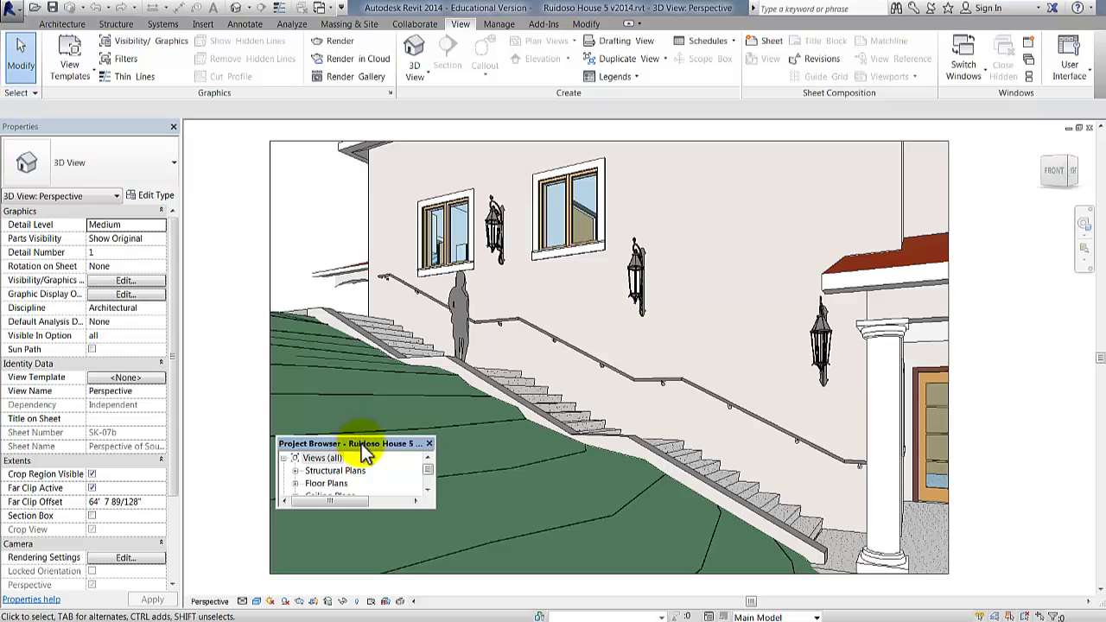
left_click_drag(364, 451, 100, 614)
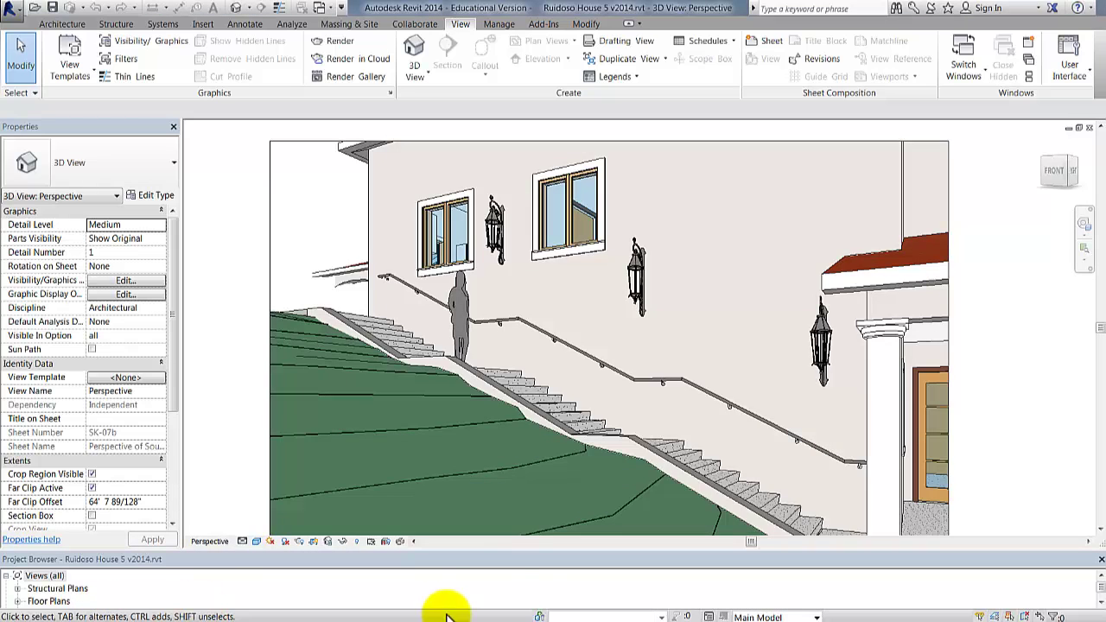
left_click_drag(544, 558, 457, 382)
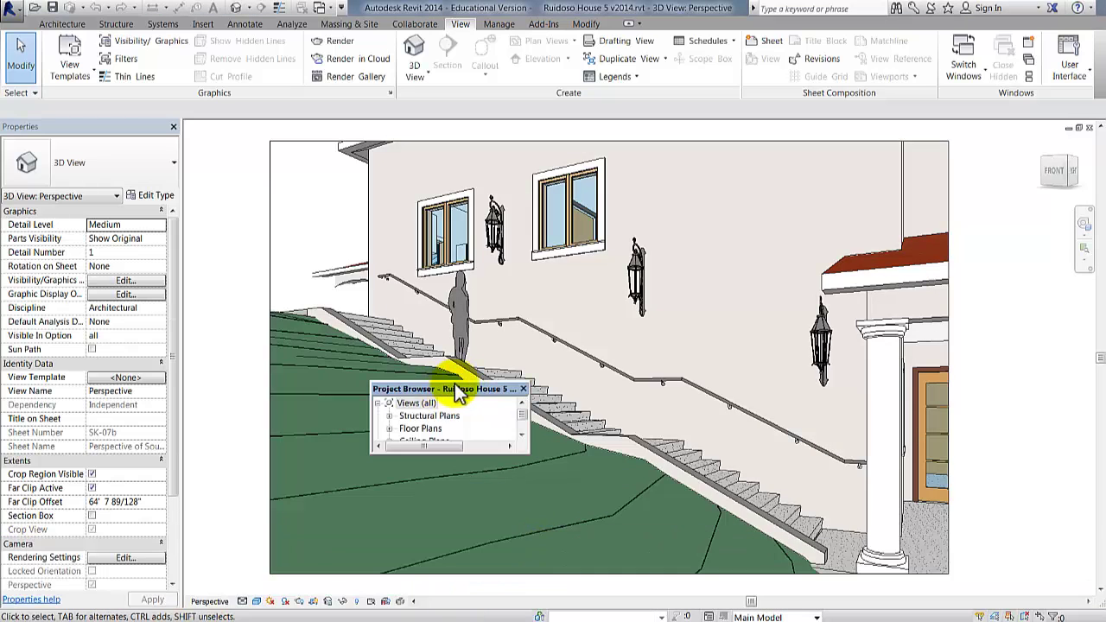
Dock the Project Browser beneath the Properties palette, and raise the divider to give it more height
left_click_drag(186, 493, 106, 605)
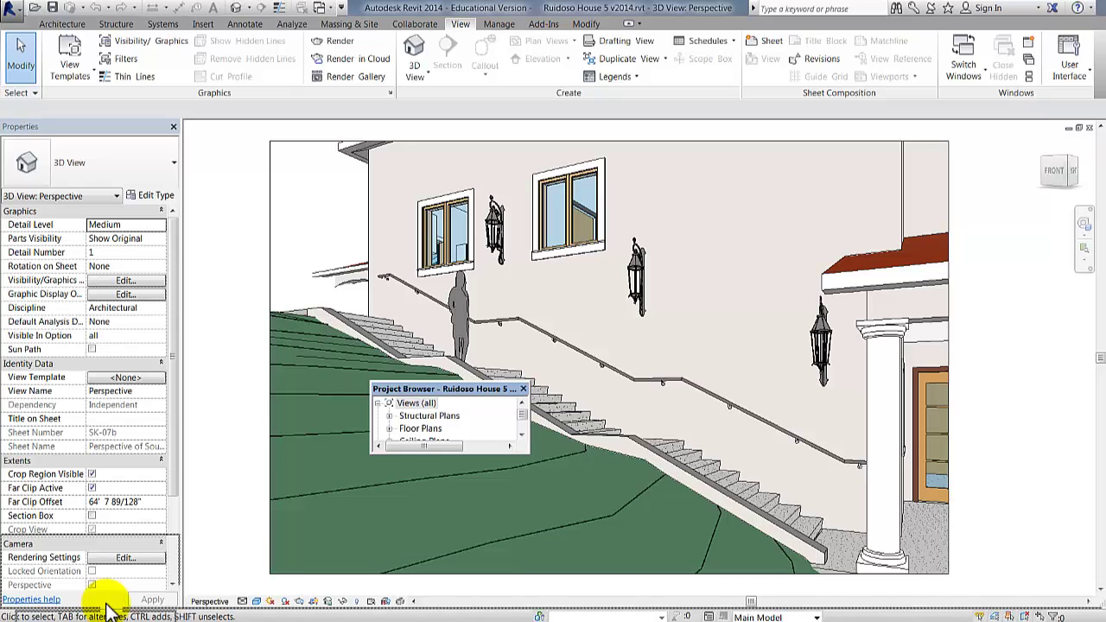
left_click_drag(106, 610, 105, 608)
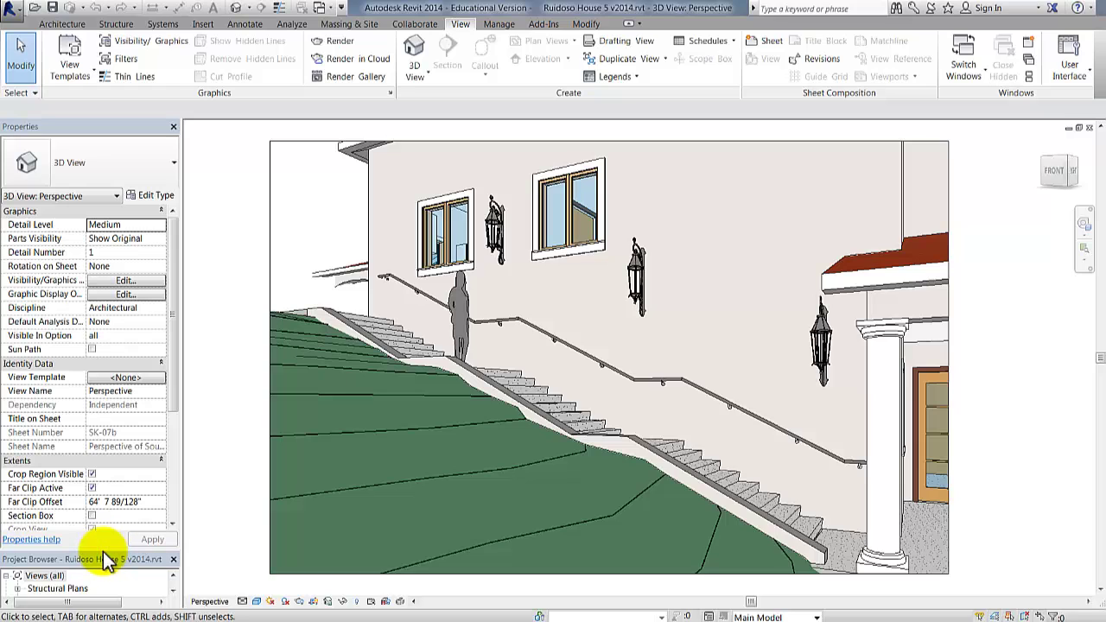
left_click_drag(101, 551, 94, 403)
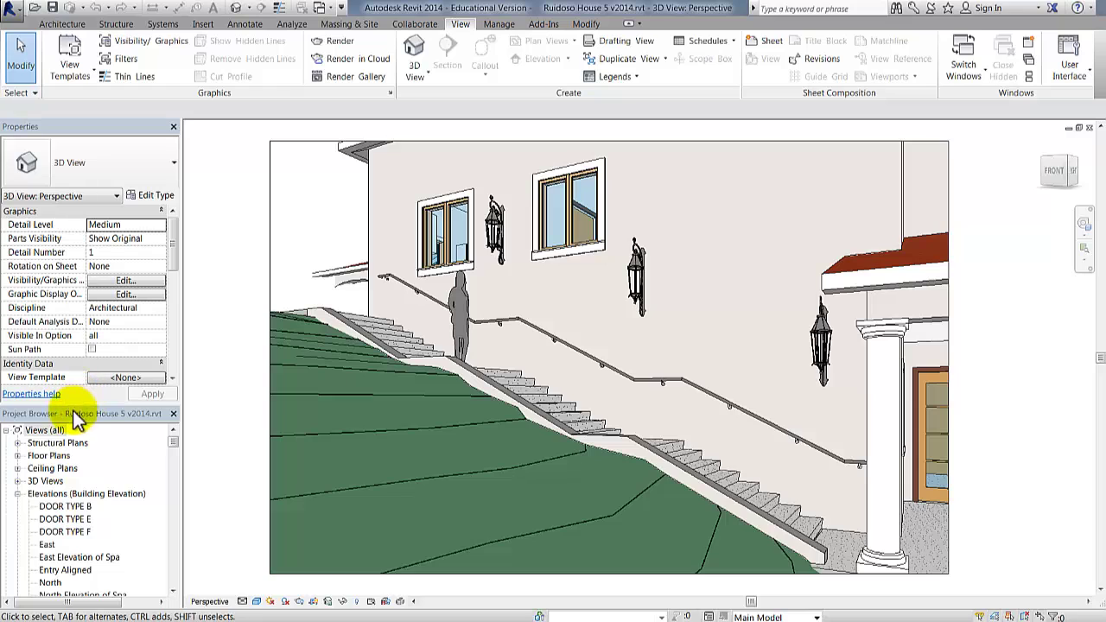
Undock the Project Browser, make it taller, and dock it onto the Properties palette as a tabbed group
left_click_drag(76, 420, 389, 370)
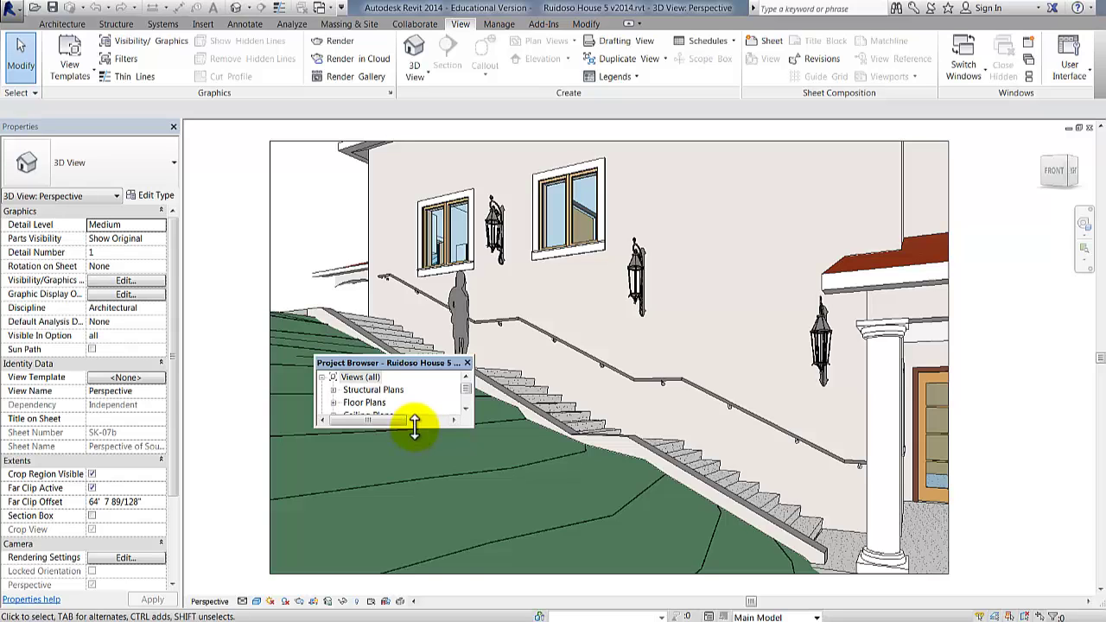
left_click_drag(412, 427, 409, 562)
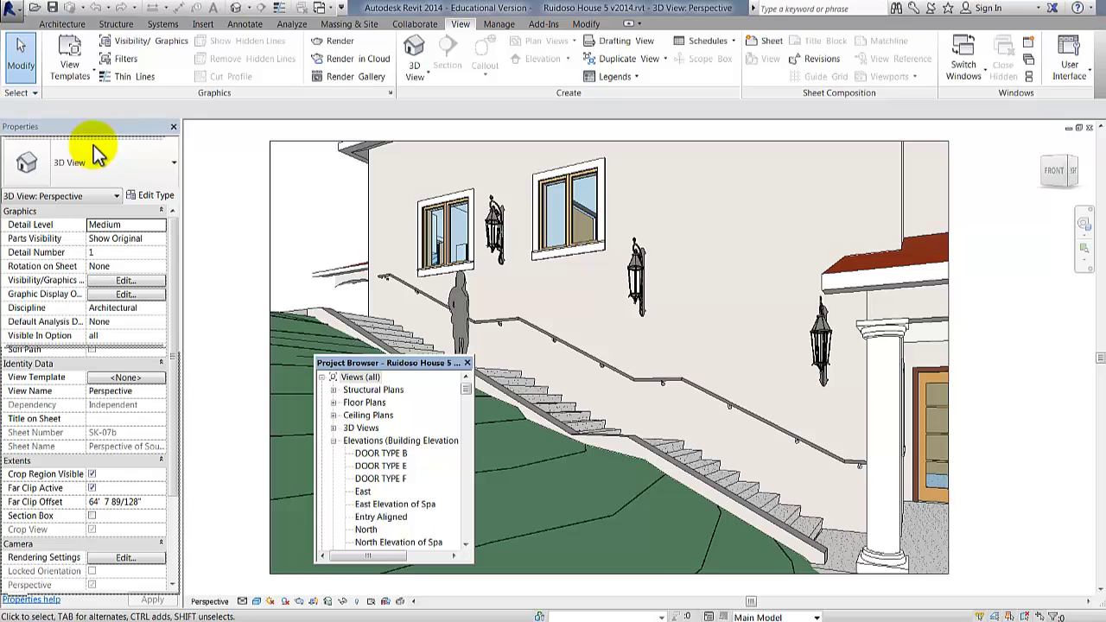
left_click_drag(97, 153, 97, 152)
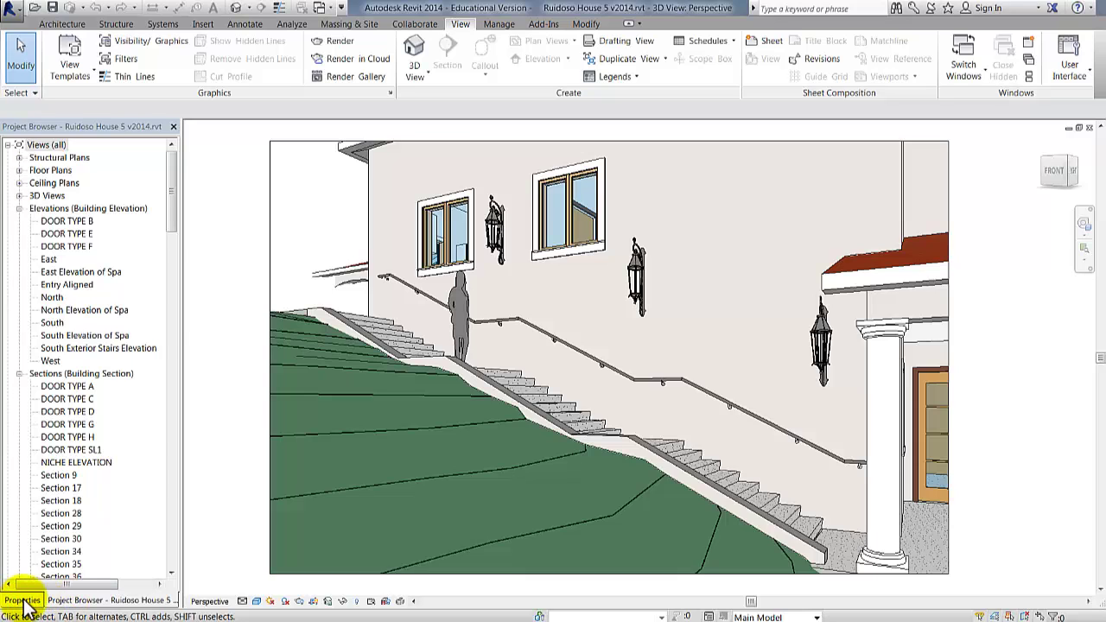
Alternate between the Properties and Project Browser contents of the tabbed group to compare them
left_click(21, 602)
left_click(71, 602)
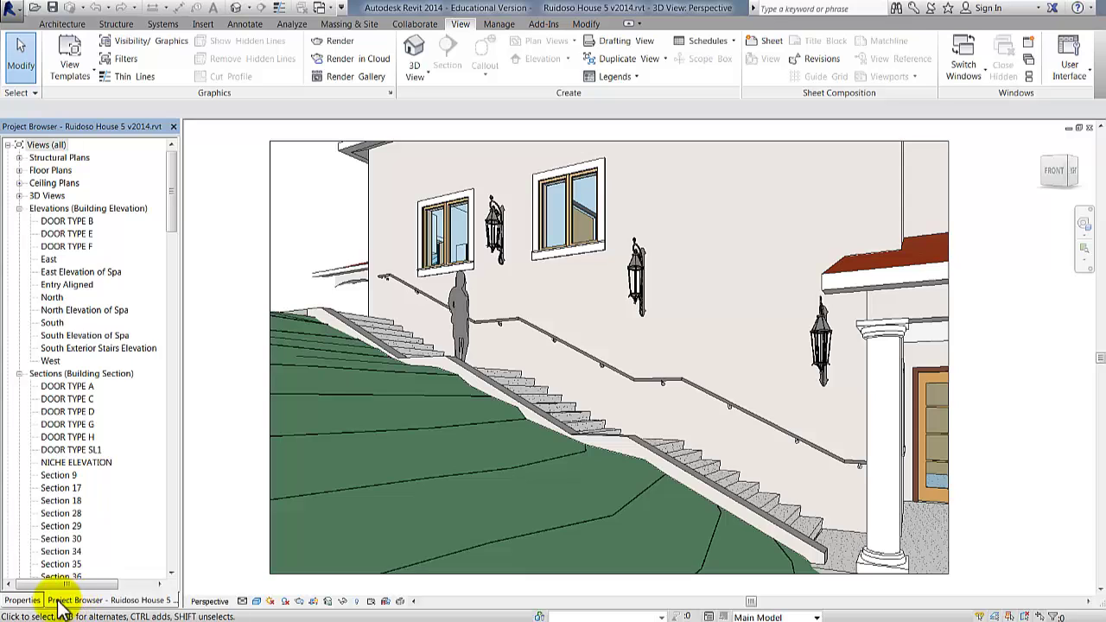
left_click(22, 601)
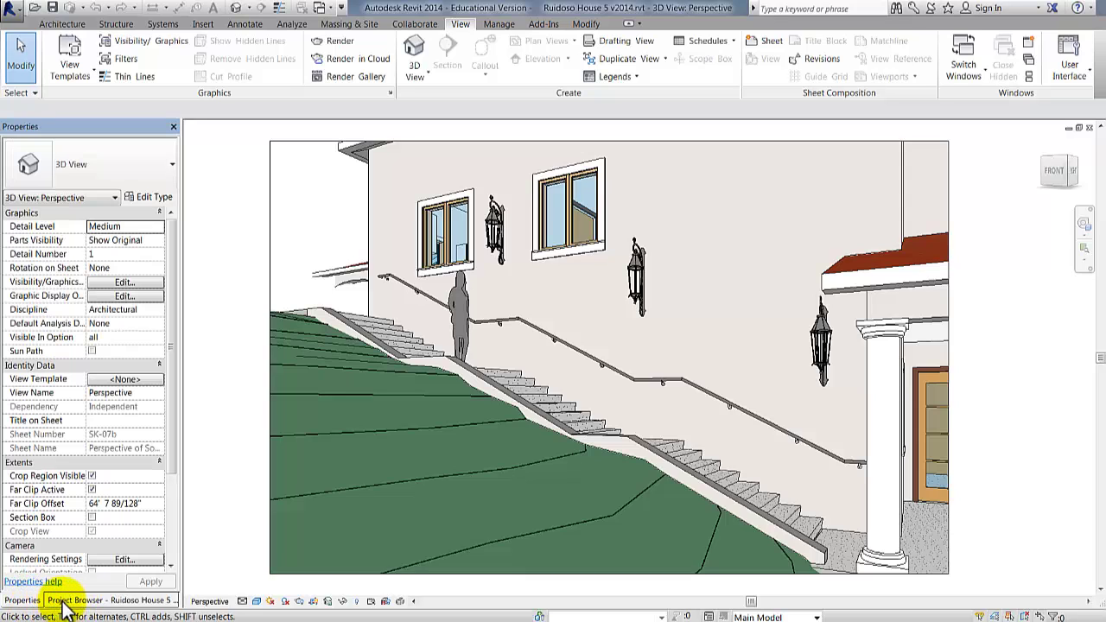
left_click(70, 602)
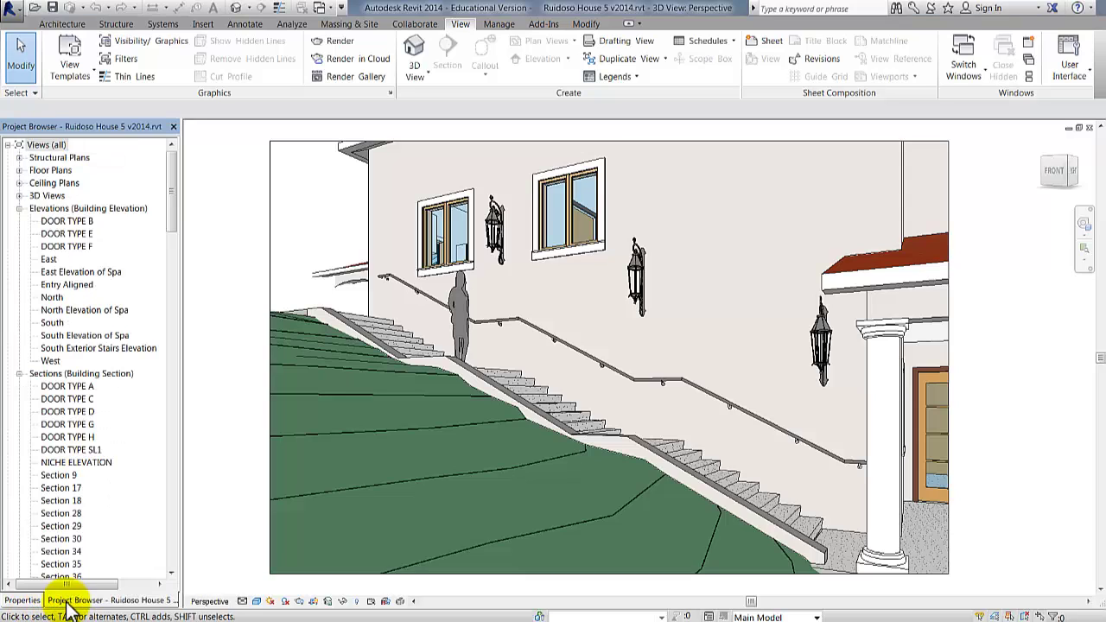
left_click(25, 601)
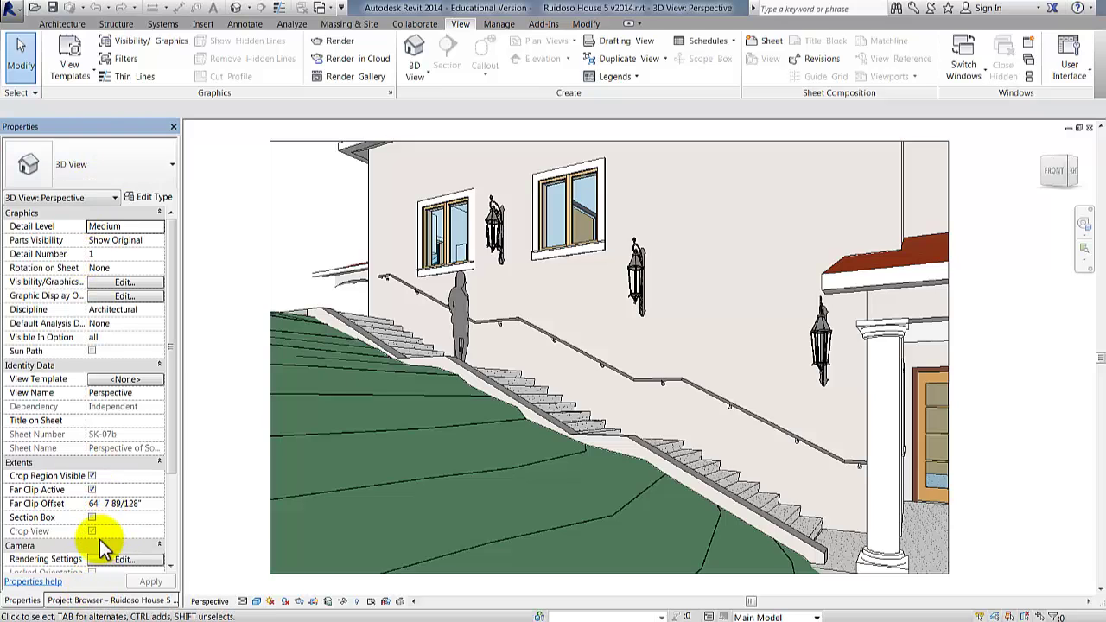
left_click(93, 601)
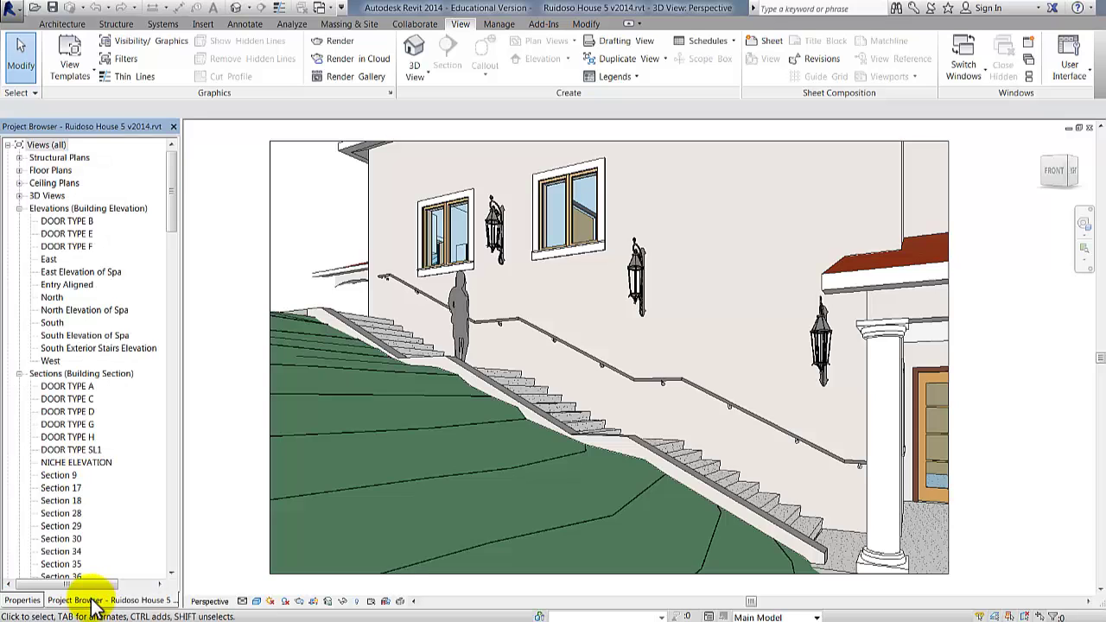
left_click(33, 603)
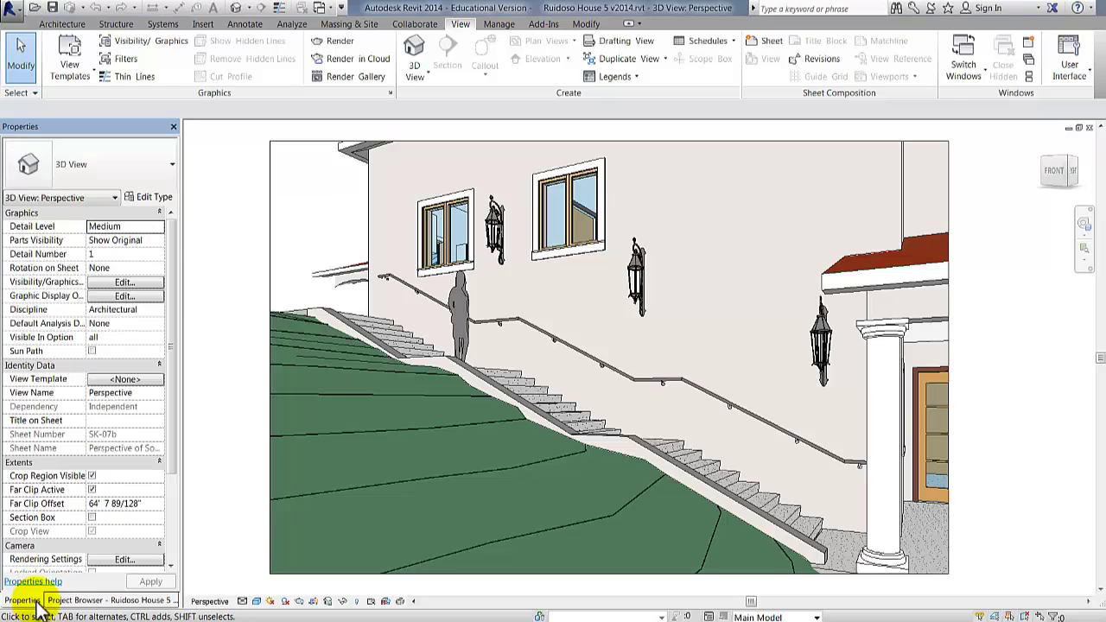
left_click(74, 605)
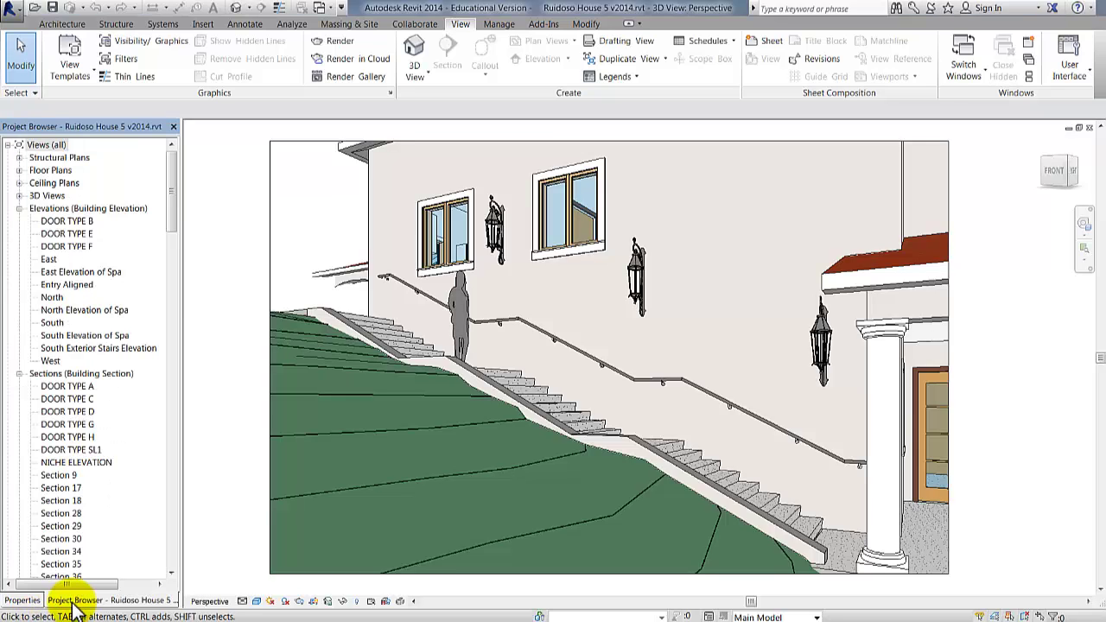
Show Properties in the tabbed group, and undock the whole group so it floats over the drawing area
left_click(23, 600)
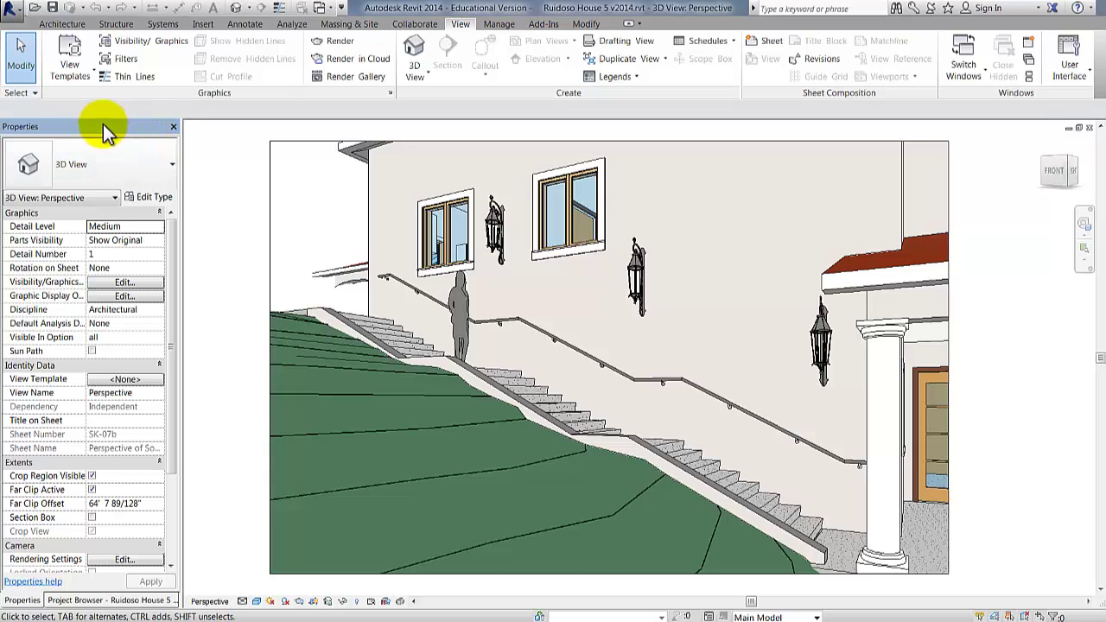
left_click_drag(103, 126, 594, 252)
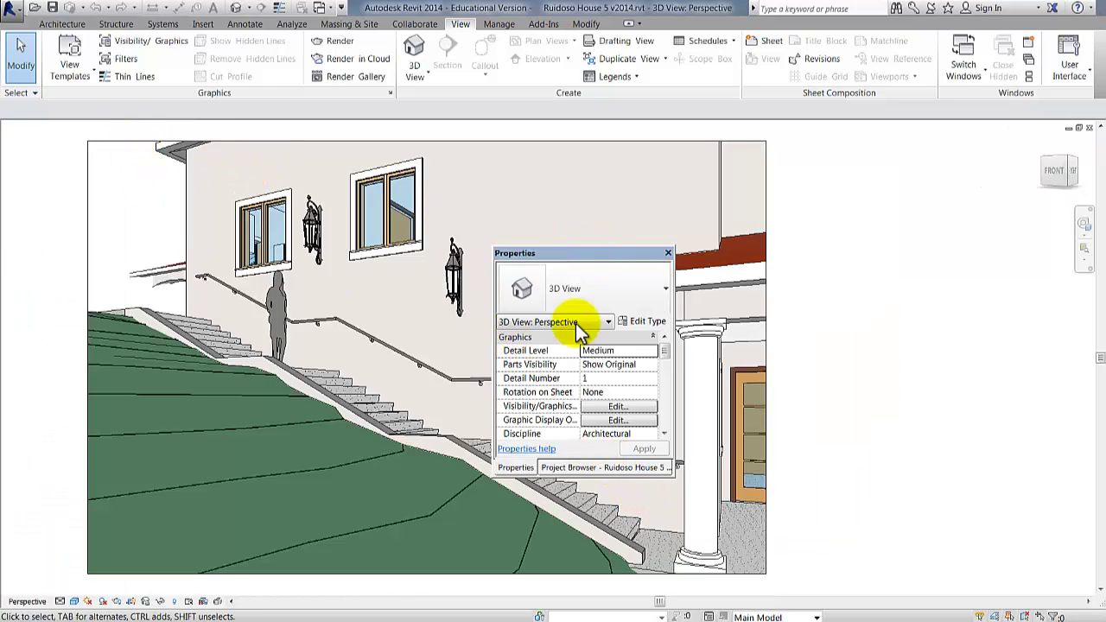
Reposition the floating tabbed group over the house's upper windows, and separate the Project Browser from it as its own floating palette
left_click_drag(591, 252, 580, 216)
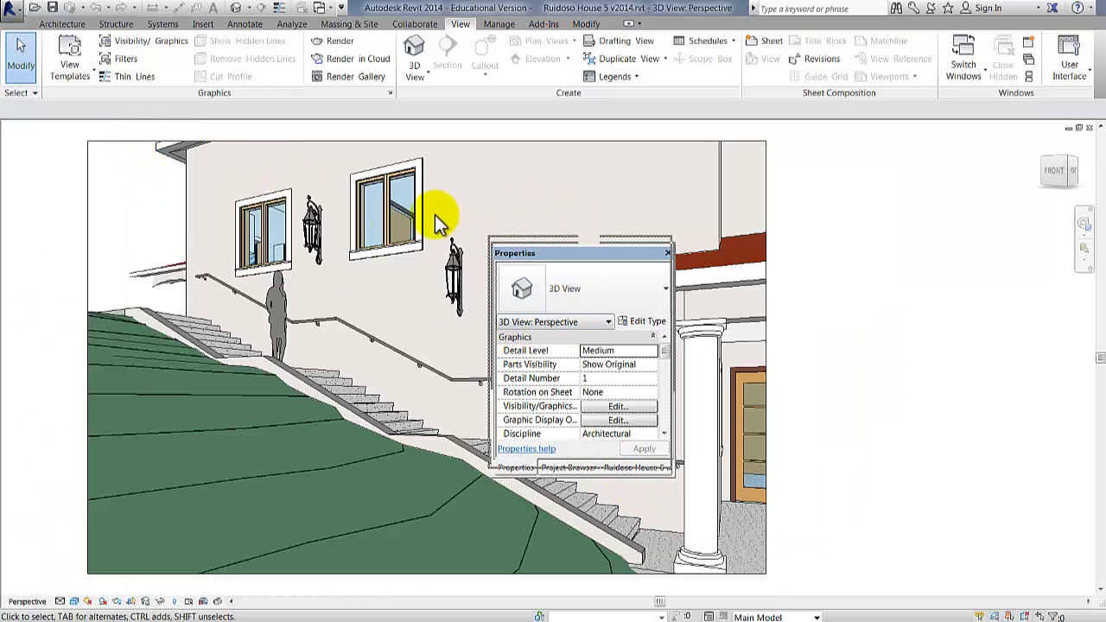
left_click_drag(434, 214, 397, 220)
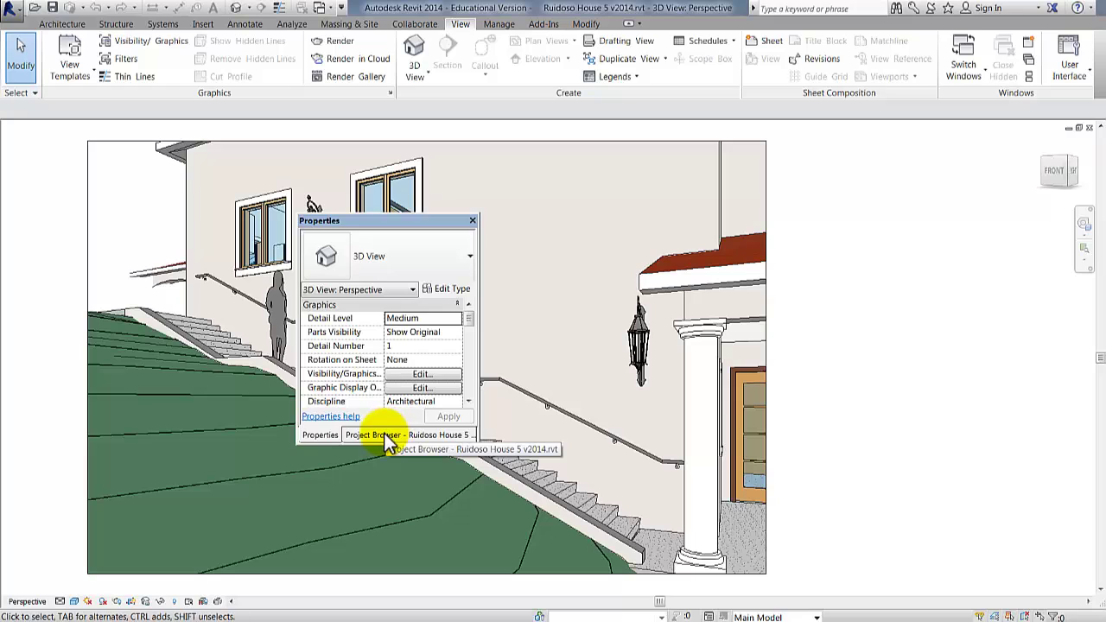
left_click_drag(386, 433, 620, 282)
left_click_drag(618, 244, 623, 226)
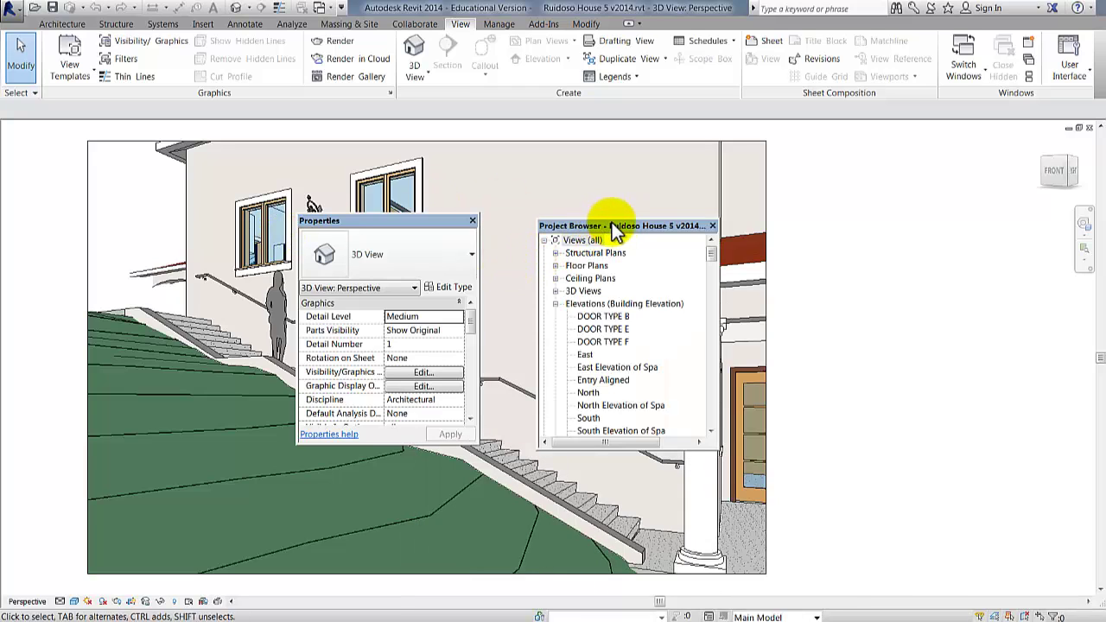
Move the floating Project Browser and Properties palettes outside the main window, clearing the whole drawing area
left_click_drag(619, 233, 903, 222)
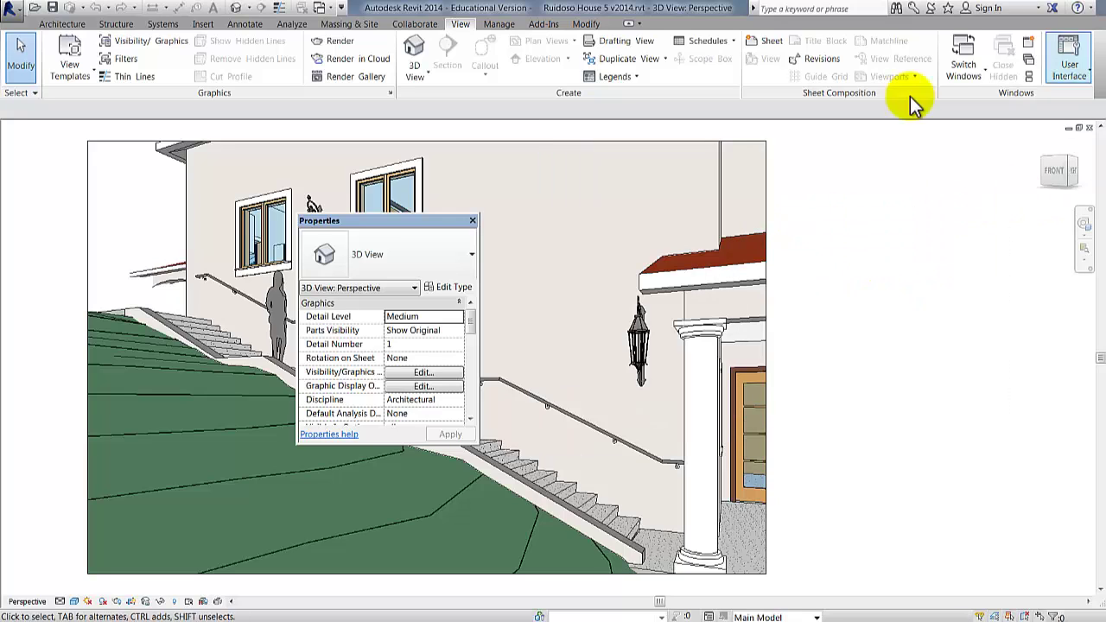
left_click_drag(375, 223, 715, 229)
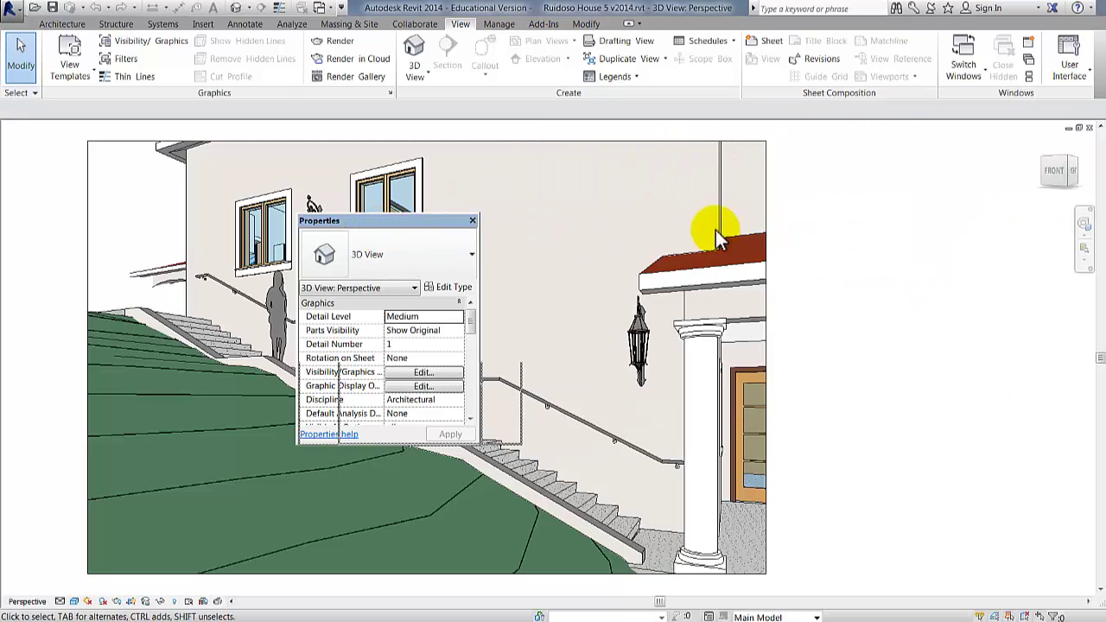
left_click_drag(371, 219, 370, 219)
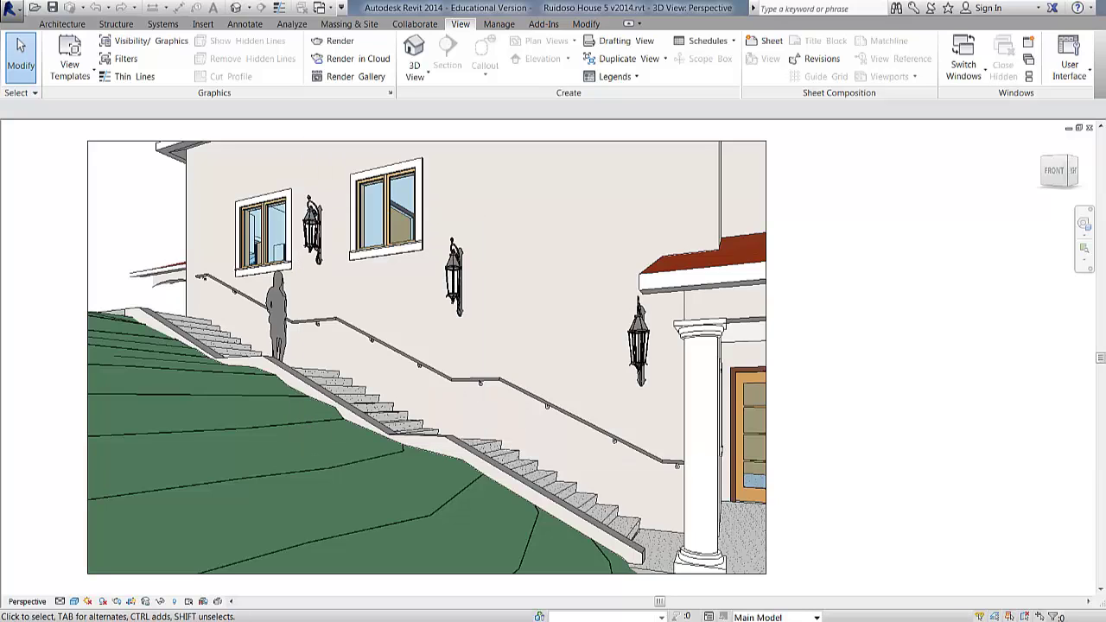